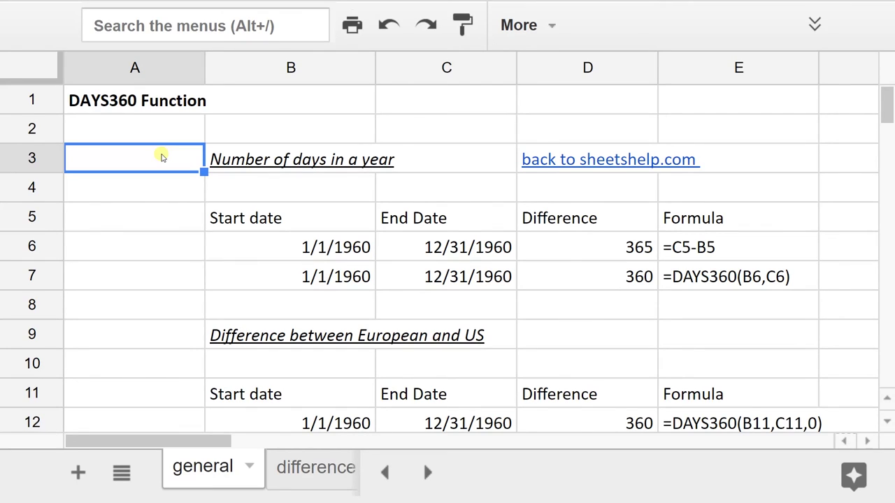
Compare the plain subtraction and DAYS360 results in D6 and D7 under "Number of days in a year".
key(Down)
key(Down)
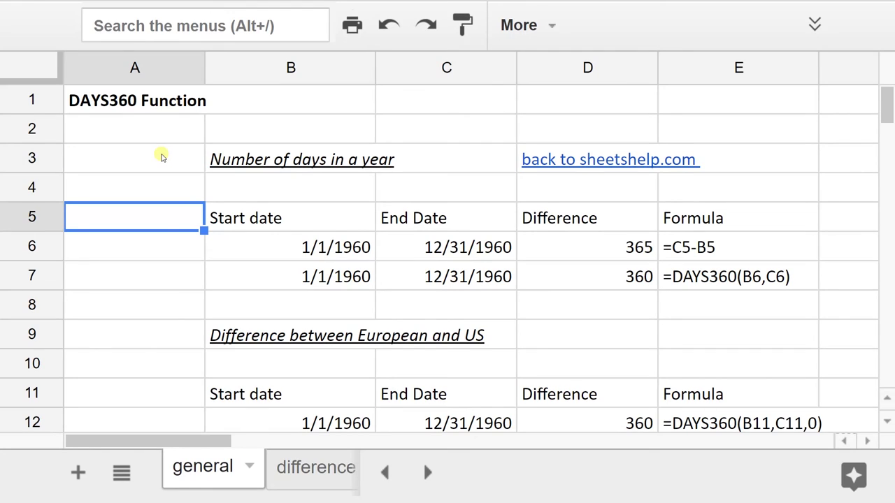
key(Down)
key(Right)
key(Right)
key(Right)
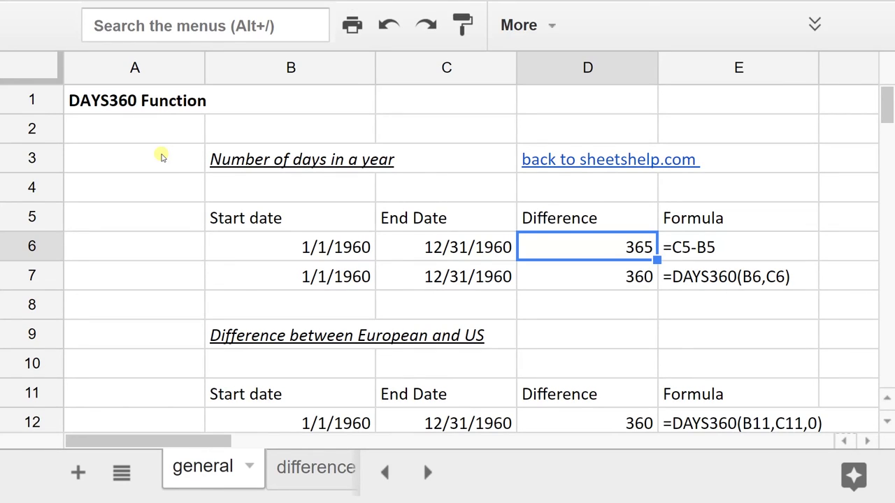
key(Down)
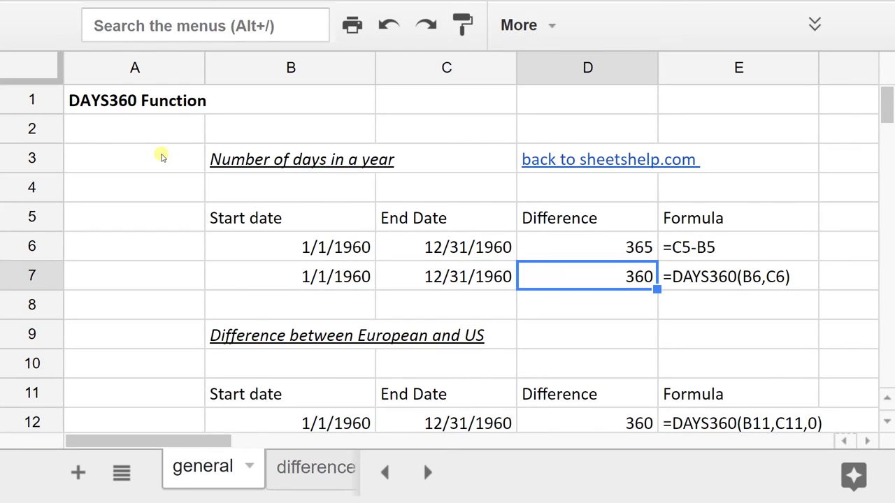
Examine the "Difference between European and US" example, selecting the end date in C13.
scroll(161, 157, down, 2)
scroll(160, 156, down, 1)
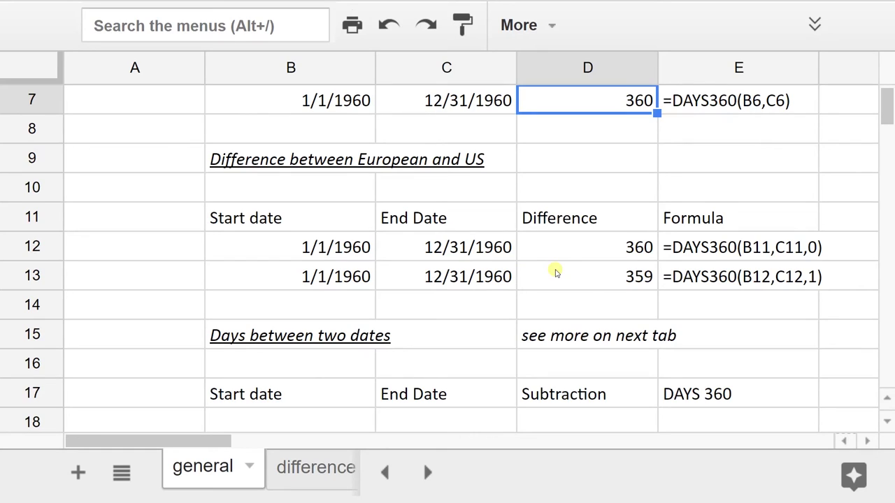
click(495, 279)
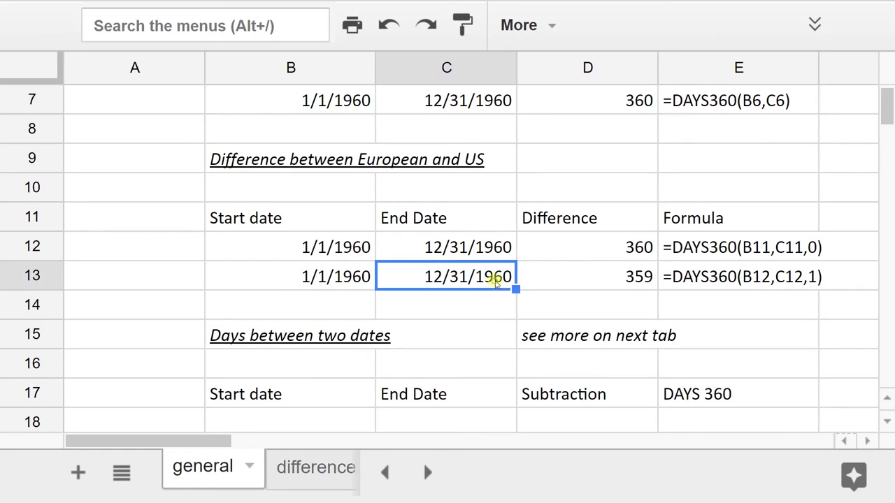
Switch to the "difference from subtraction" sheet and review the first rows of its Start date and End Date columns.
click(344, 476)
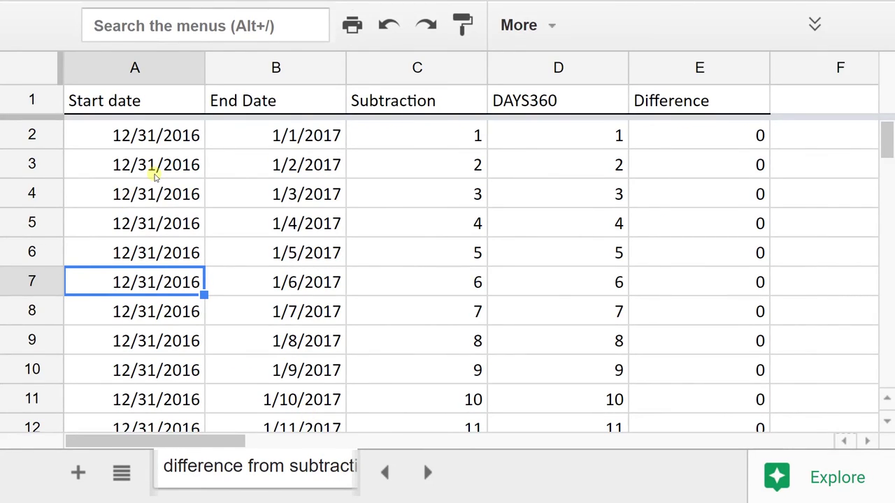
key(Up)
key(Up)
key(Up)
key(Up)
key(Up)
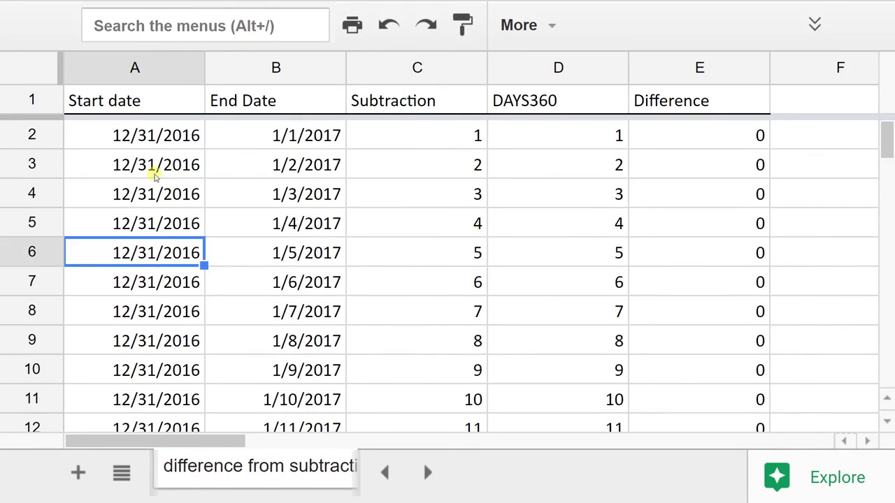
key(Right)
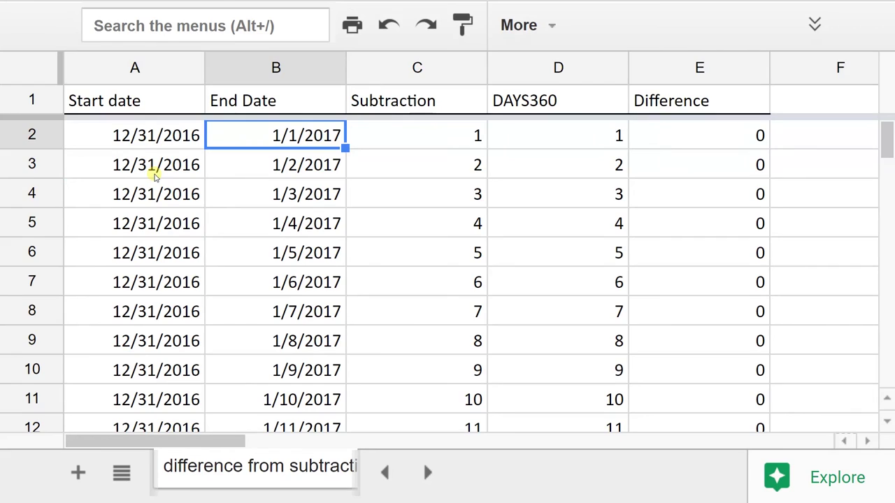
key(Down)
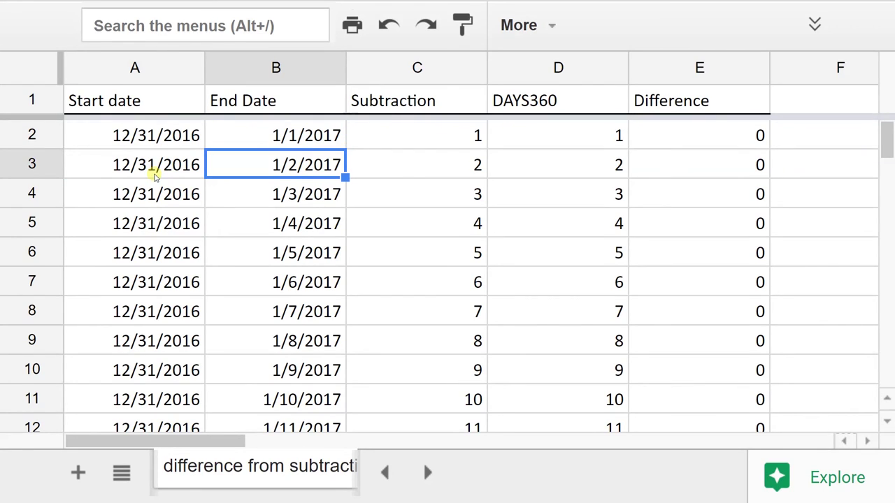
Inspect the formula behind the first Subtraction value in cell C2 without changing it.
key(Right)
key(Up)
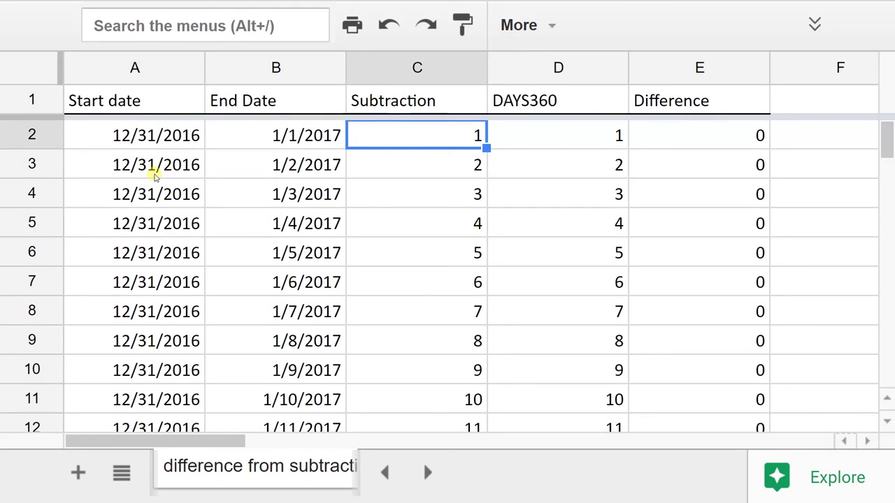
key(F2)
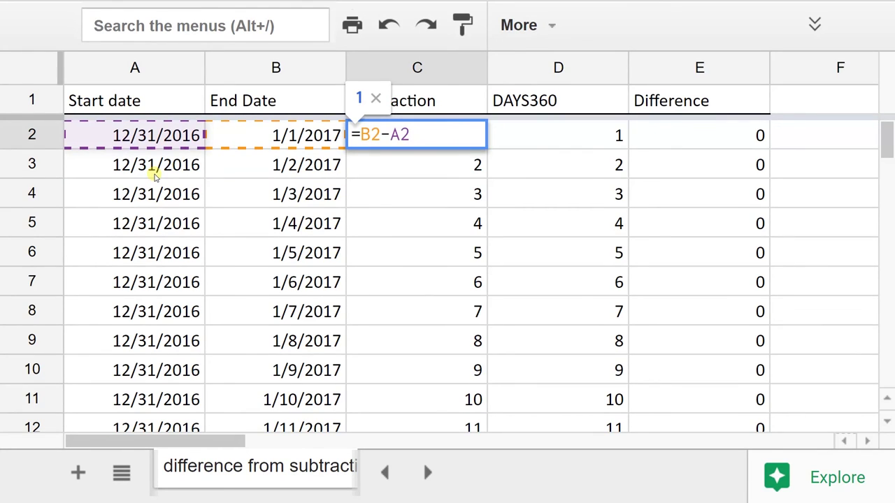
key(Escape)
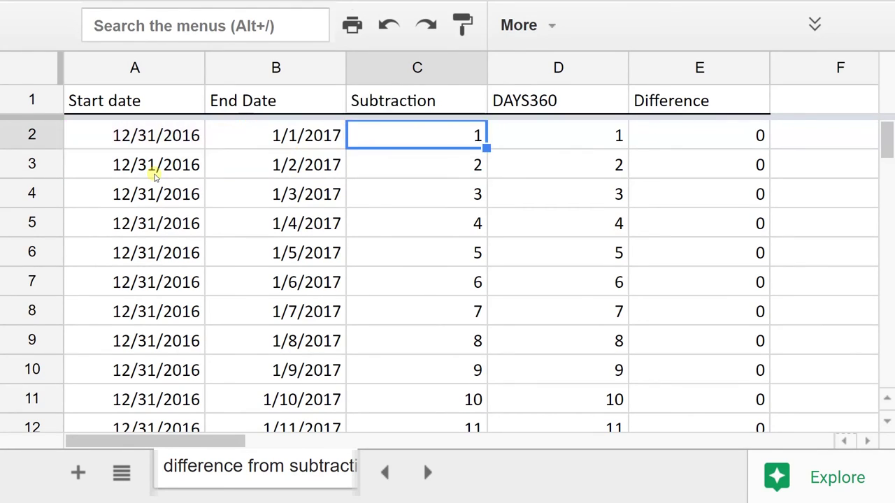
Compare the dates, Subtraction value and DAYS360 value across row 2, ending on D2.
key(Left)
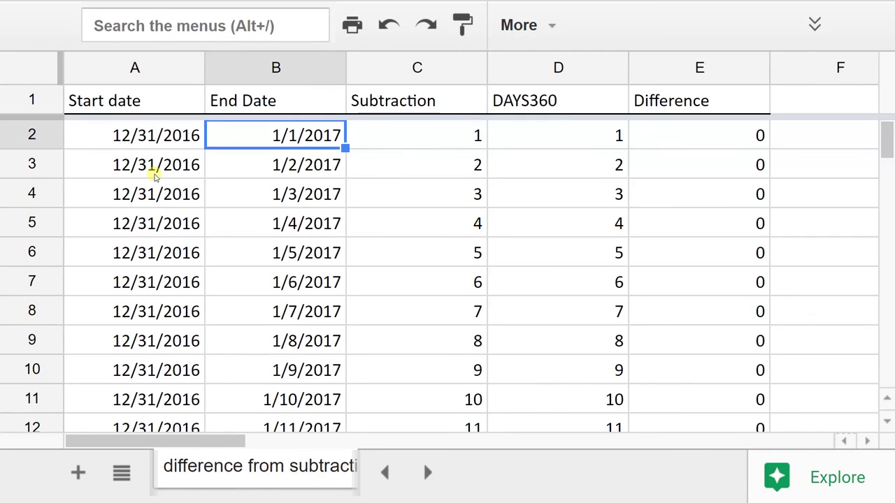
key(Right)
key(Right)
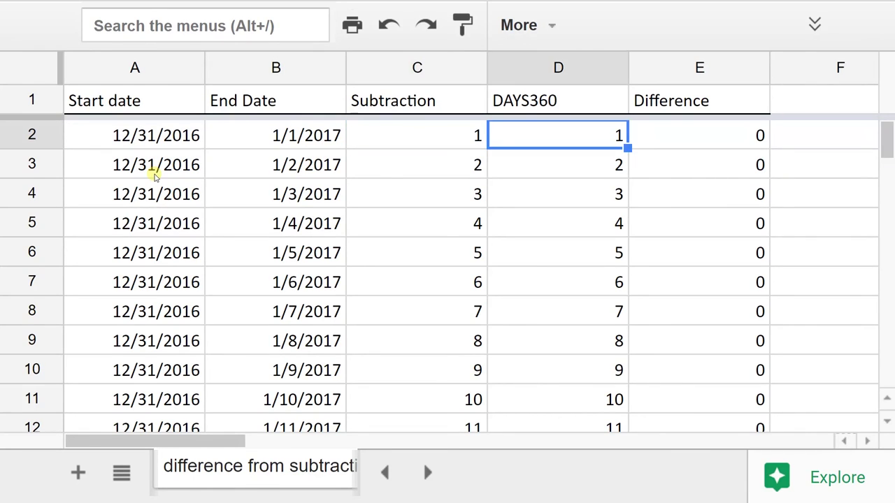
key(Left)
key(Left)
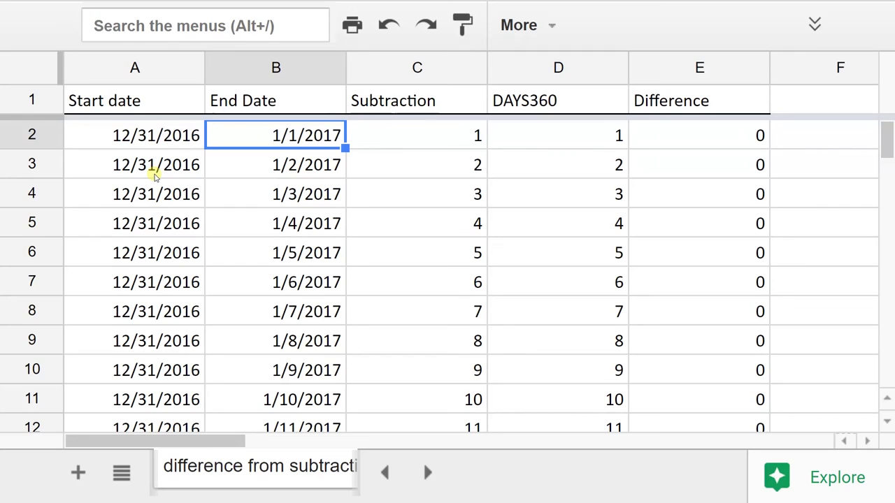
key(Left)
key(Right)
key(Right)
key(Right)
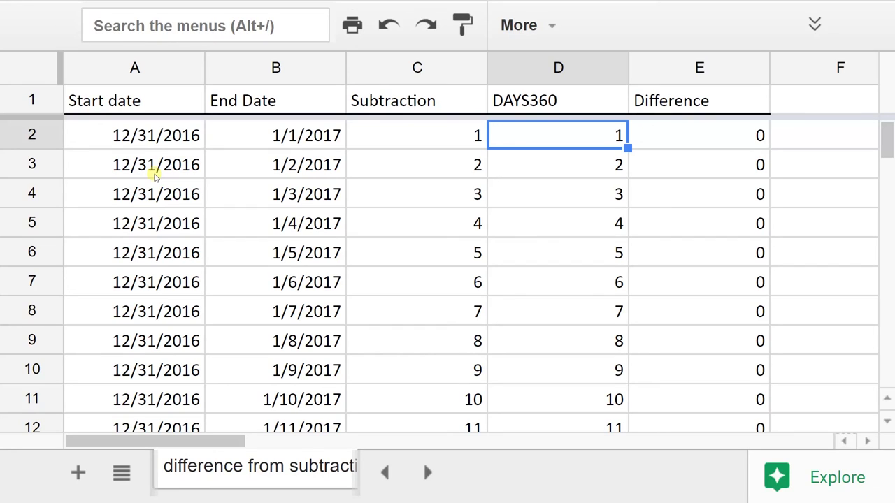
Inspect the formula behind the first Difference value in cell E2.
click(680, 145)
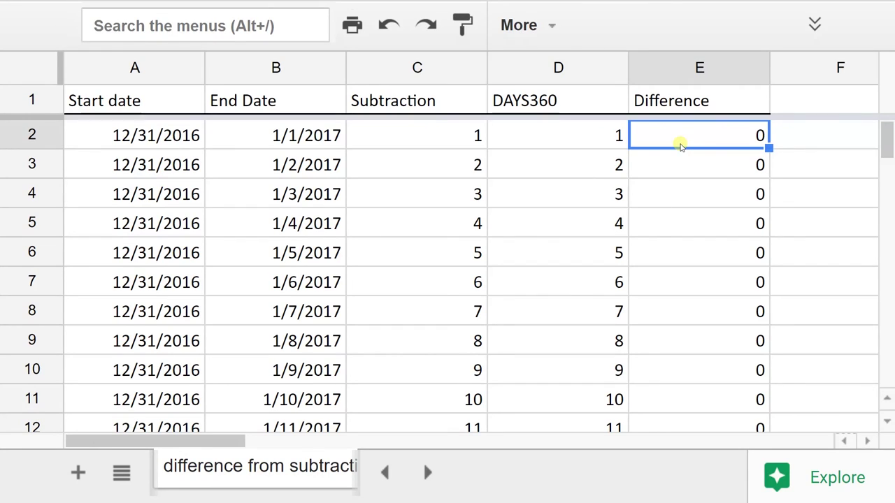
text(=C2-D2)
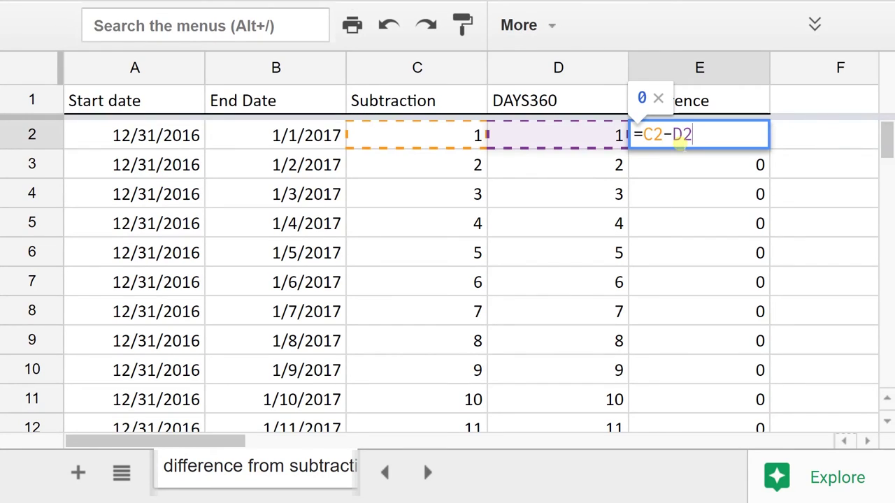
key(Return)
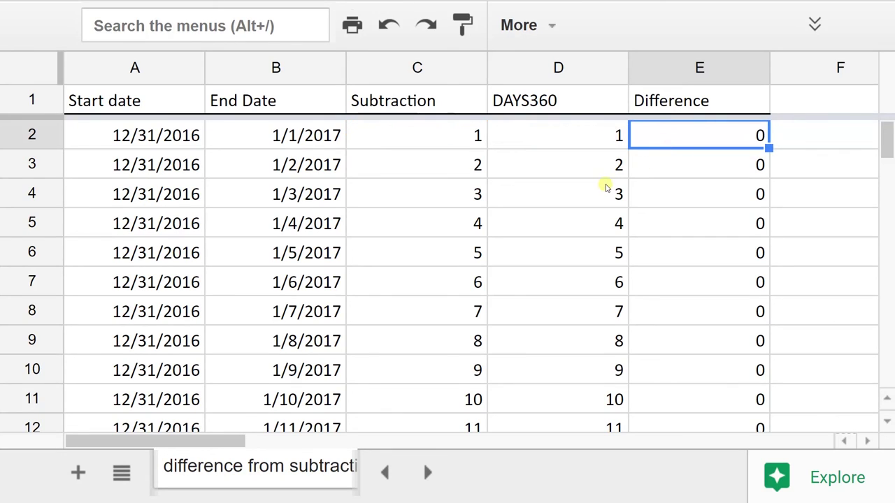
Find where the Difference column first changes and compare the DAYS360 and Subtraction values for the 1/31/2017 end date.
scroll(605, 186, down, 5)
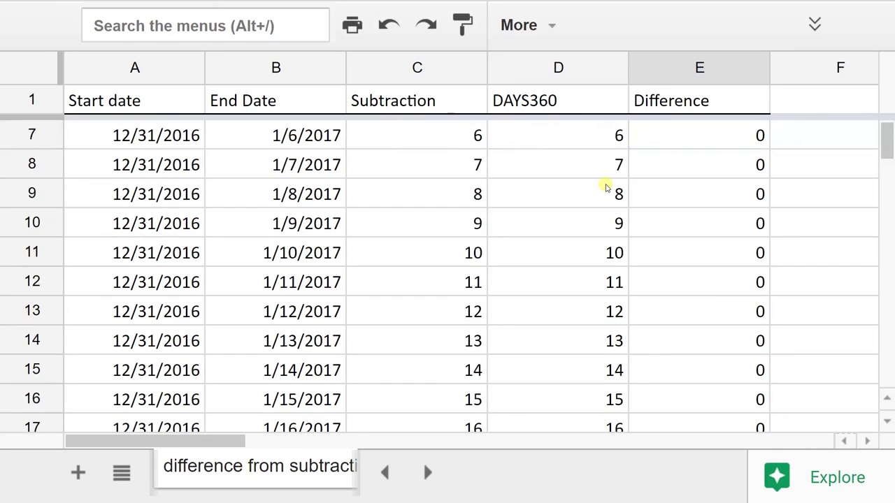
scroll(605, 186, down, 4)
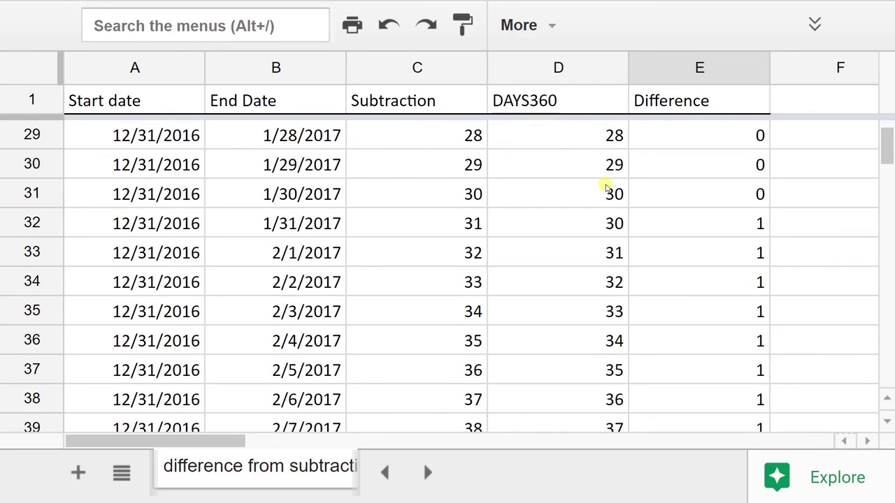
click(658, 253)
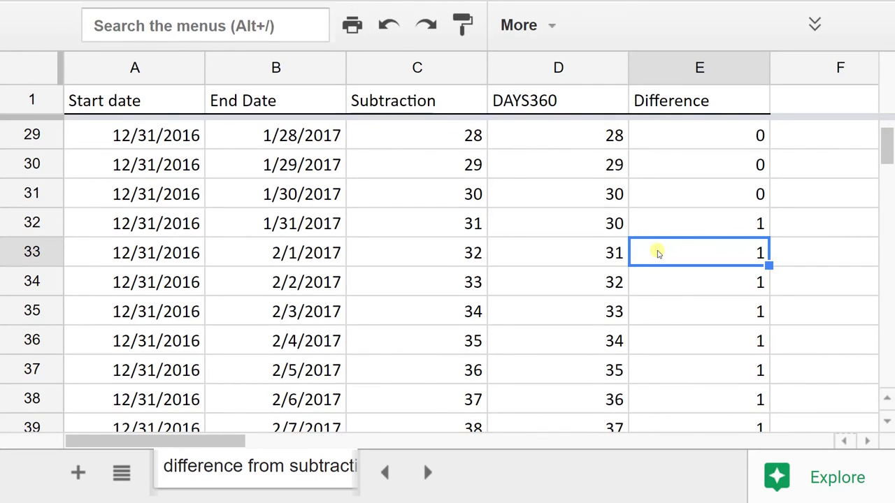
key(Up)
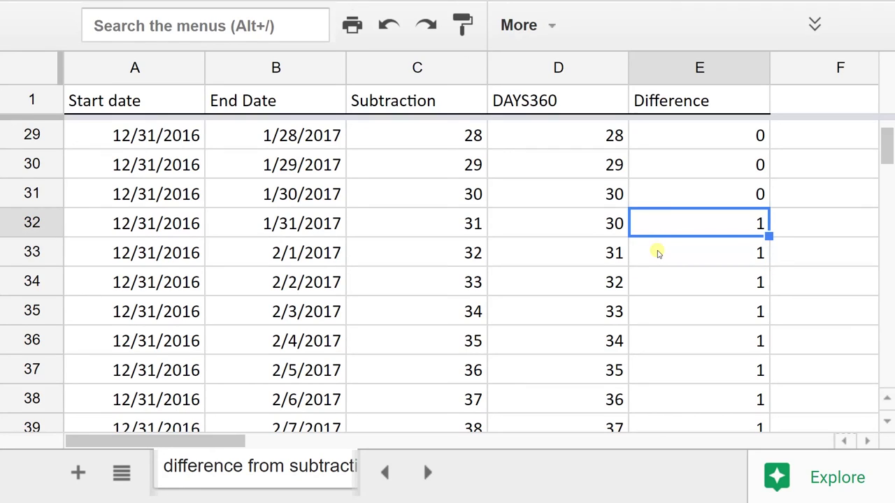
key(Left)
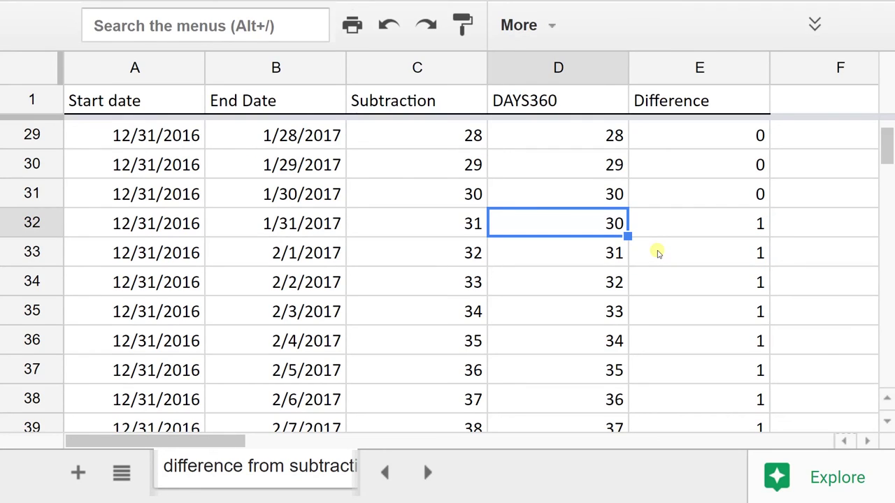
key(Left)
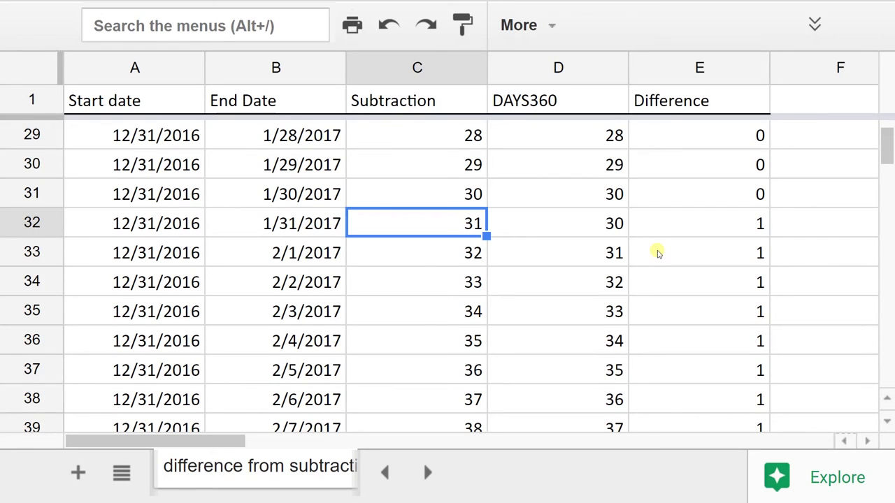
Find the end of February and select the DAYS360 value for the 3/1/2017 end date.
scroll(658, 254, down, 3)
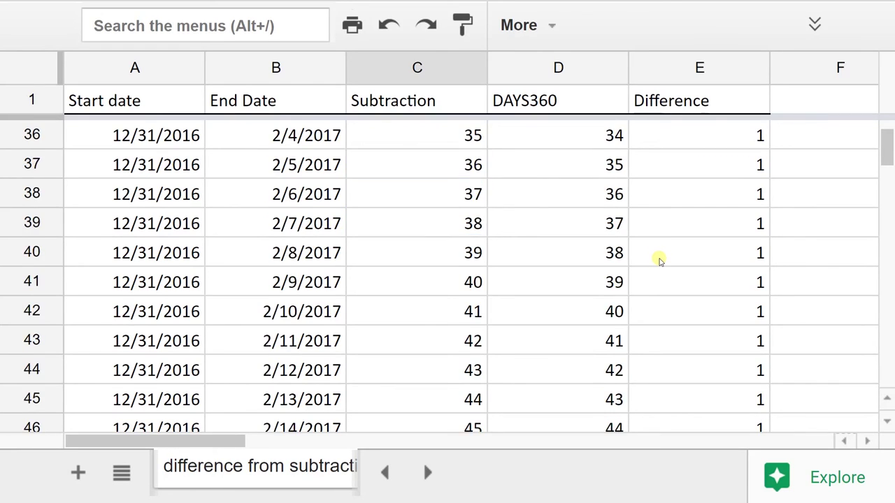
scroll(657, 258, down, 6)
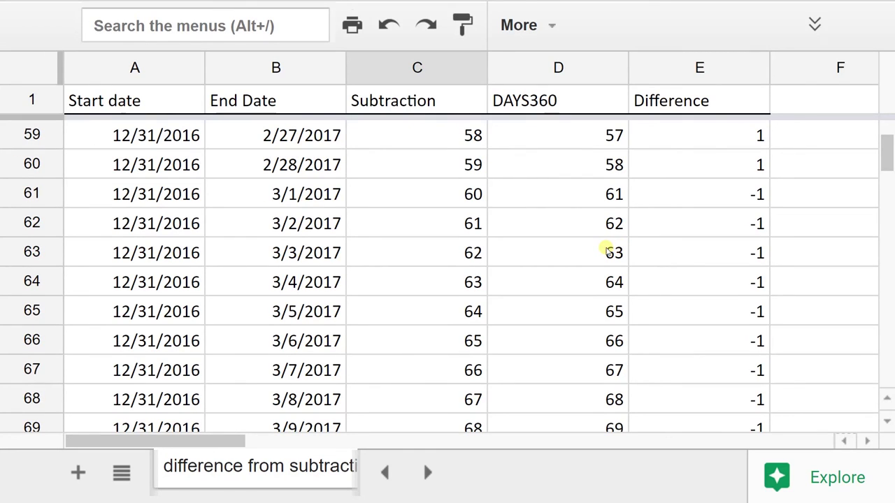
click(591, 191)
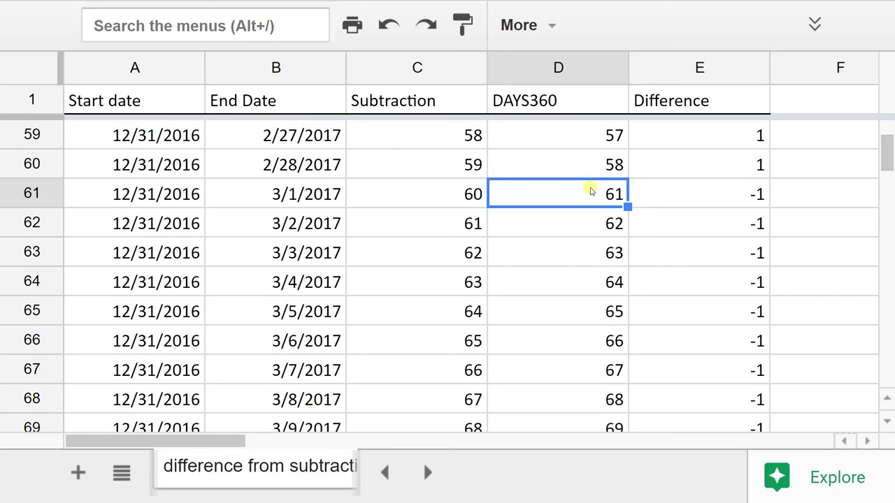
Go to the end of the data and compare the Subtraction, DAYS360 and Difference values for the 12/31/2017 end date.
key(ctrl+Down)
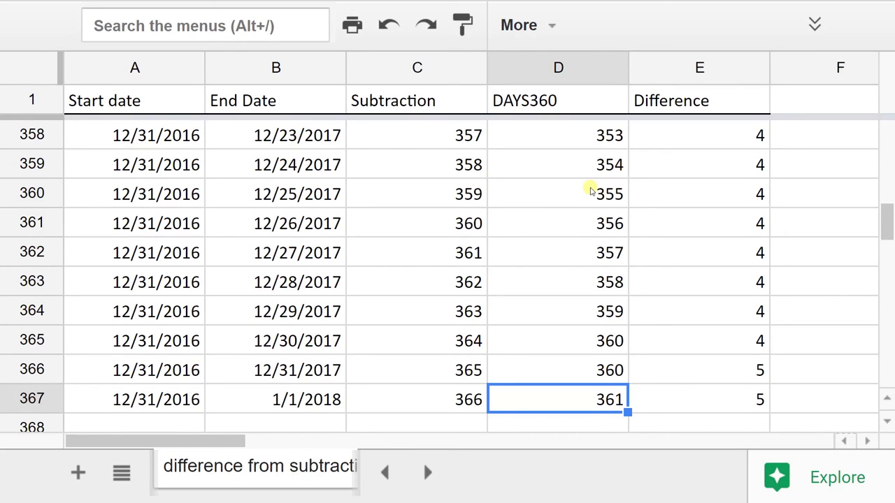
click(451, 360)
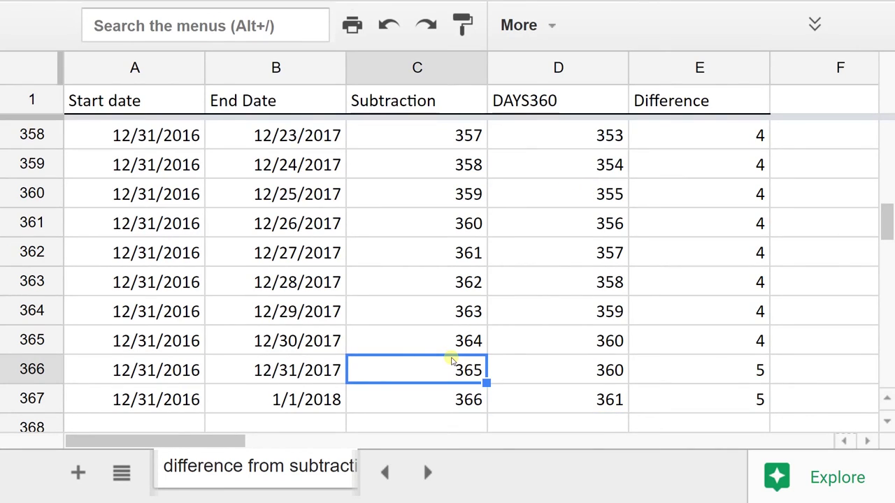
click(552, 369)
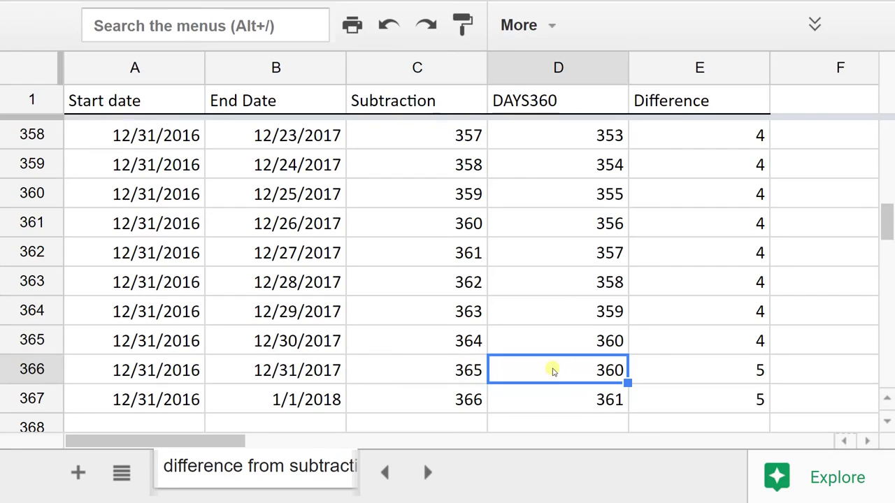
click(652, 371)
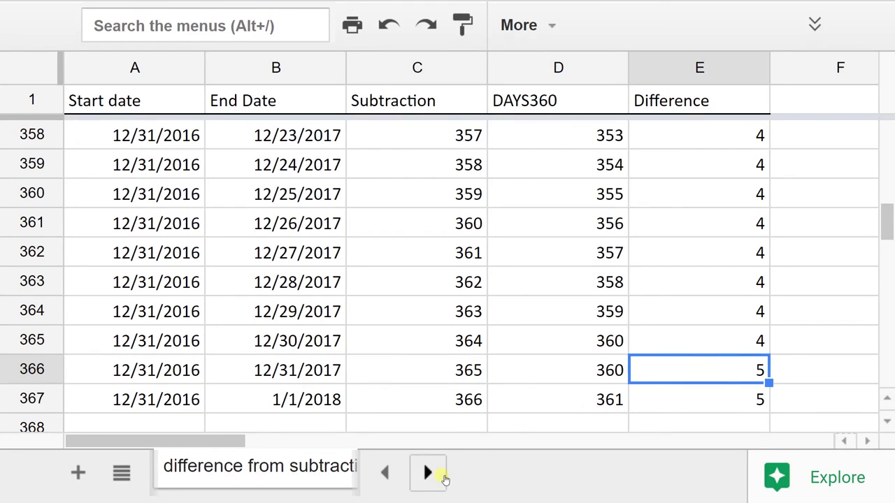
Return to the general sheet and review the "Days between two dates" and "Effect on interest calculations" sections.
click(393, 484)
click(386, 477)
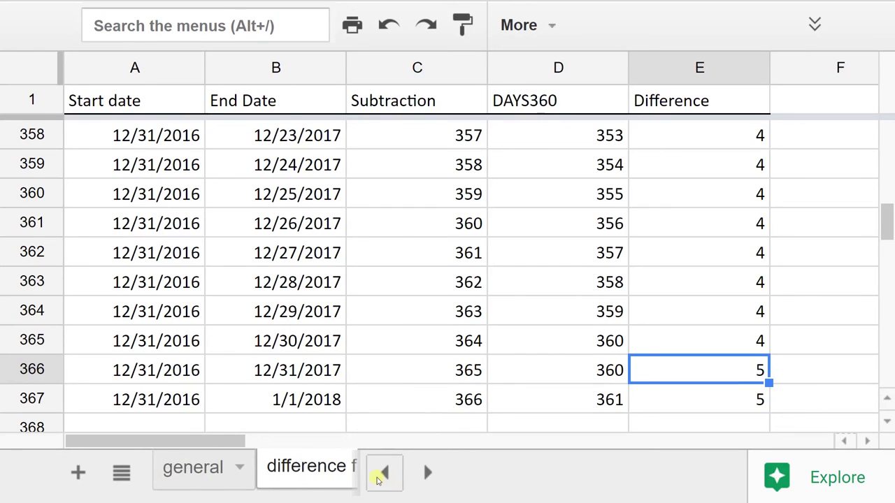
click(207, 468)
scroll(316, 352, down, 4)
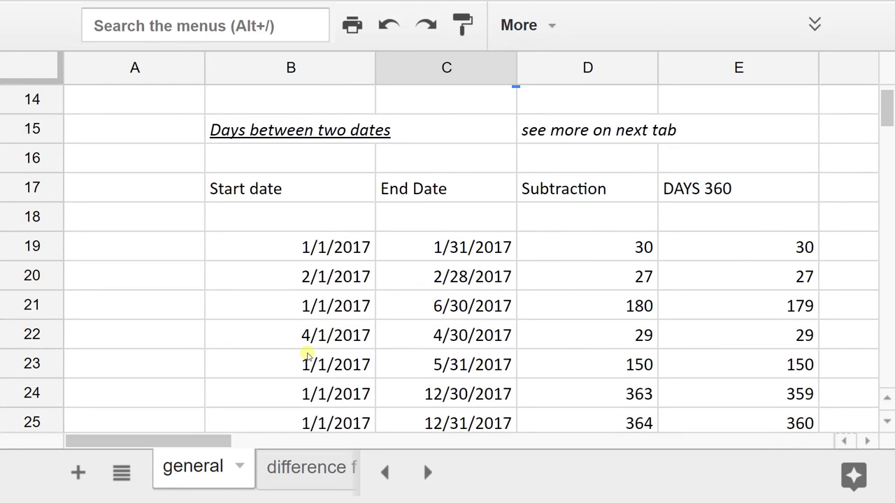
scroll(308, 356, down, 6)
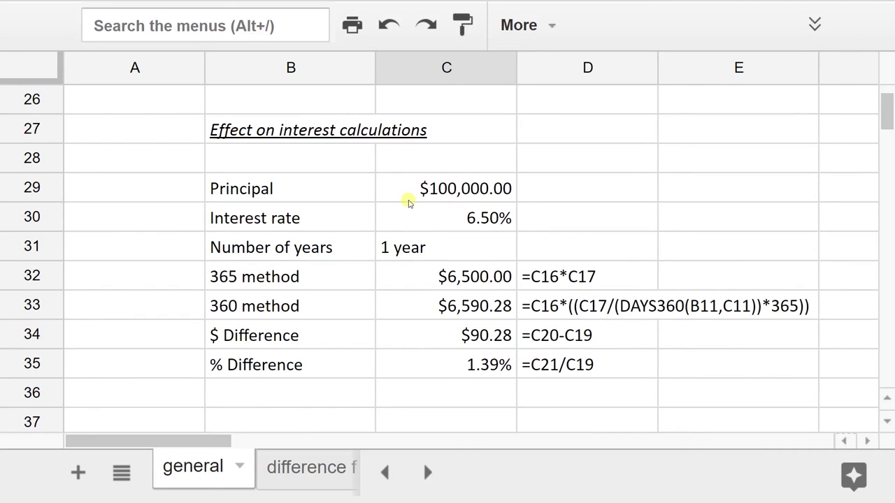
Review the principal and interest rate cells, and inspect the 365 method formula in C32 without changing it.
click(408, 199)
click(410, 217)
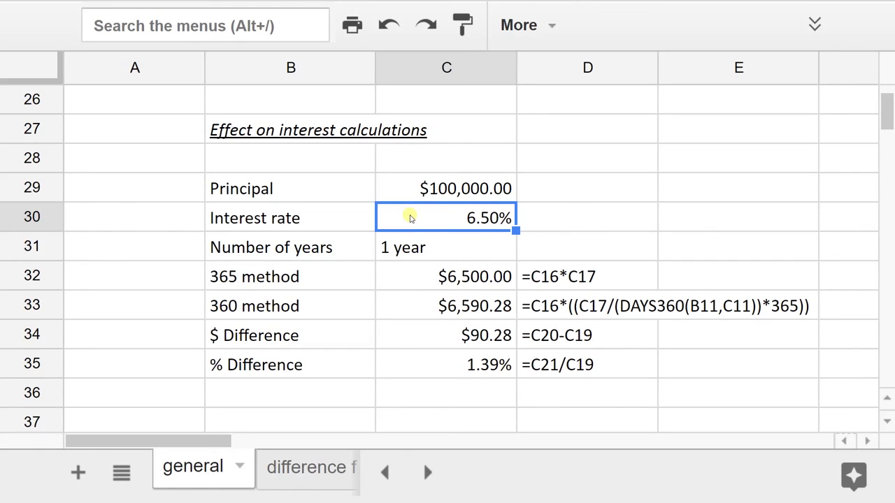
key(Down)
key(Down)
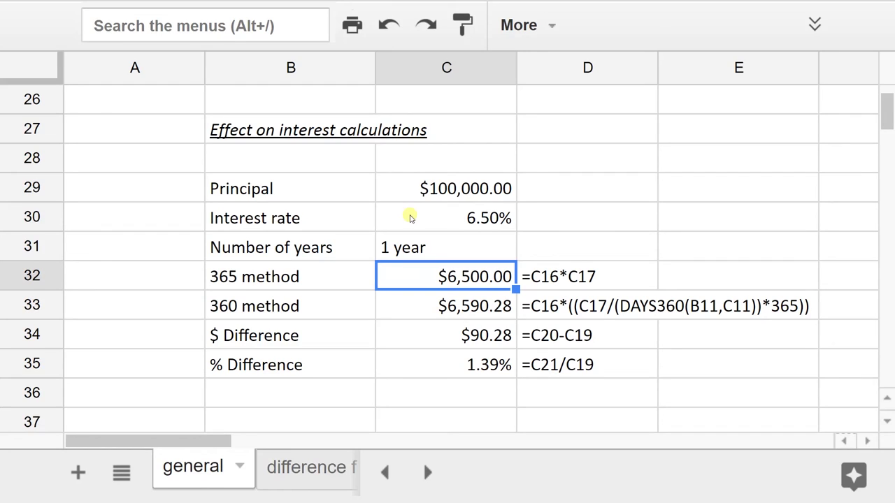
key(F2)
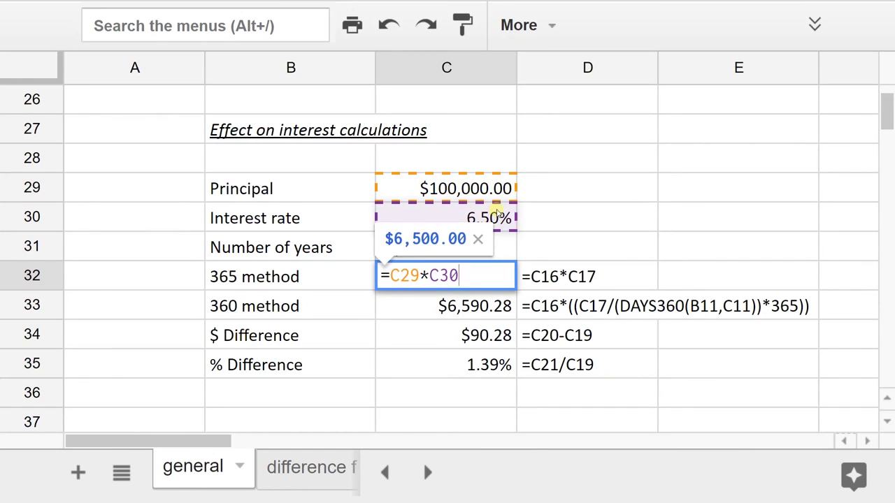
key(Escape)
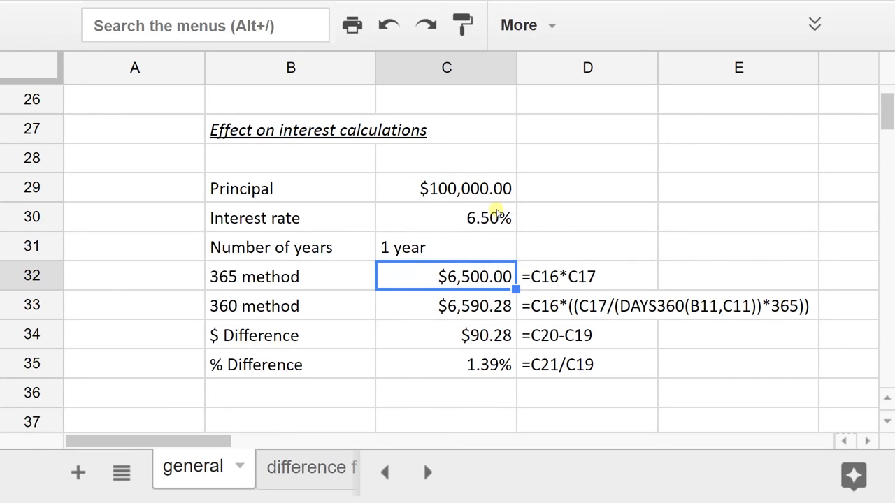
Inspect the 360 method formula in C33 without changing it, and check the $ Difference and % Difference results in C34 and C35.
key(Down)
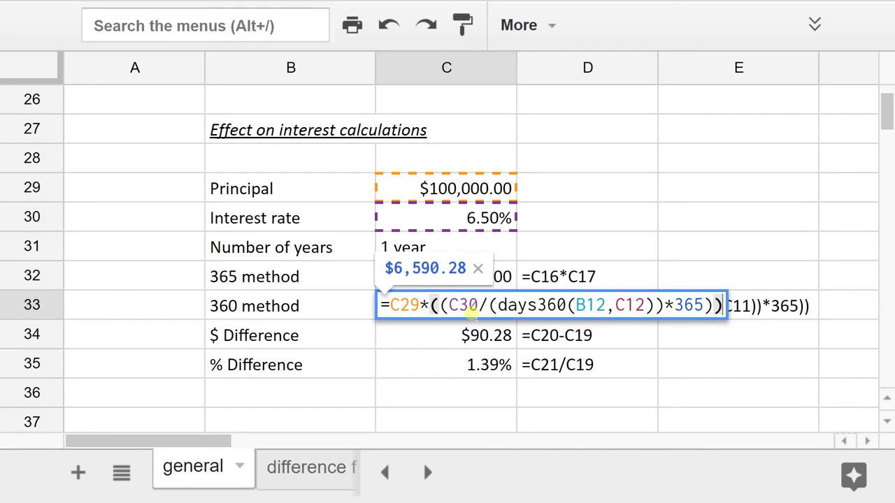
click(472, 315)
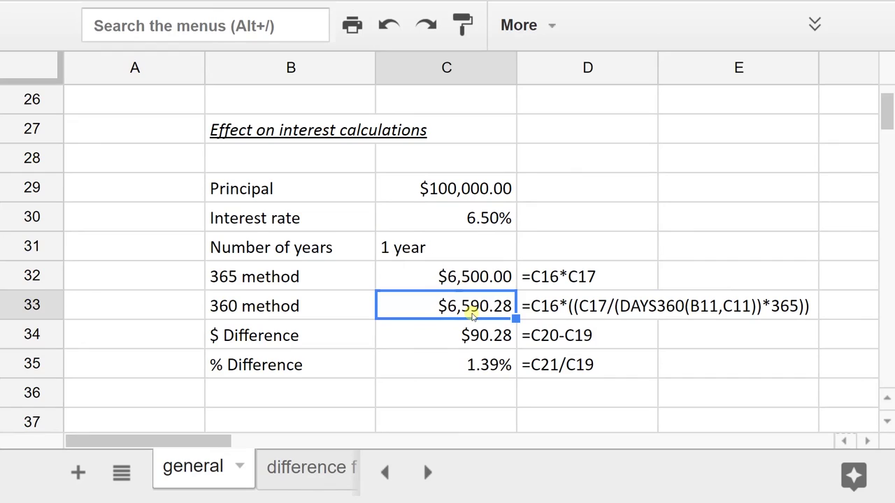
key(Down)
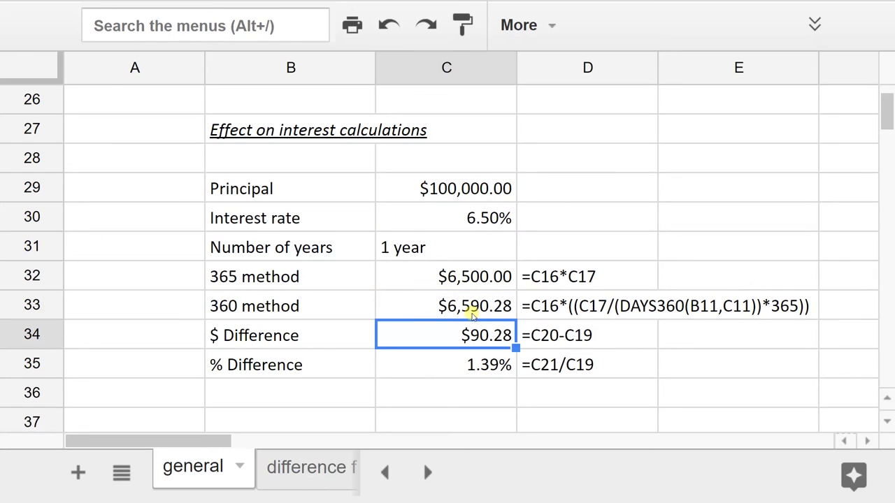
key(Down)
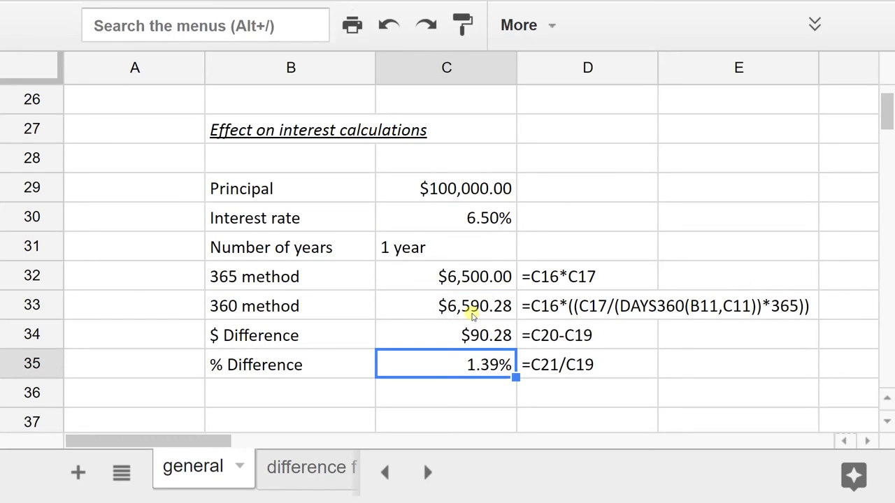